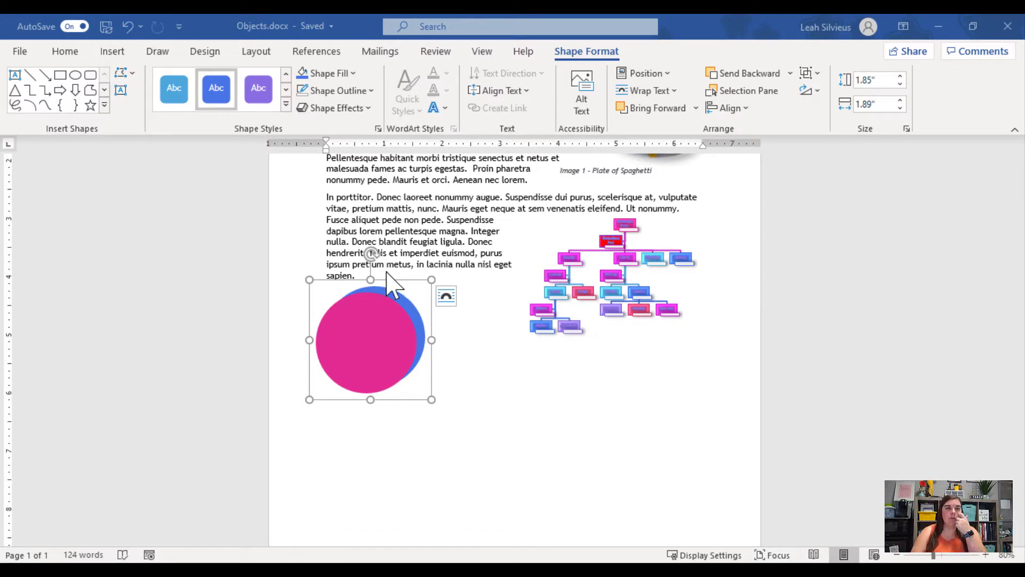
Step: Duplicate the pink and blue circle group and place the copy diagonally below the original
{"action": "left_click", "coordinate": [378, 359]}
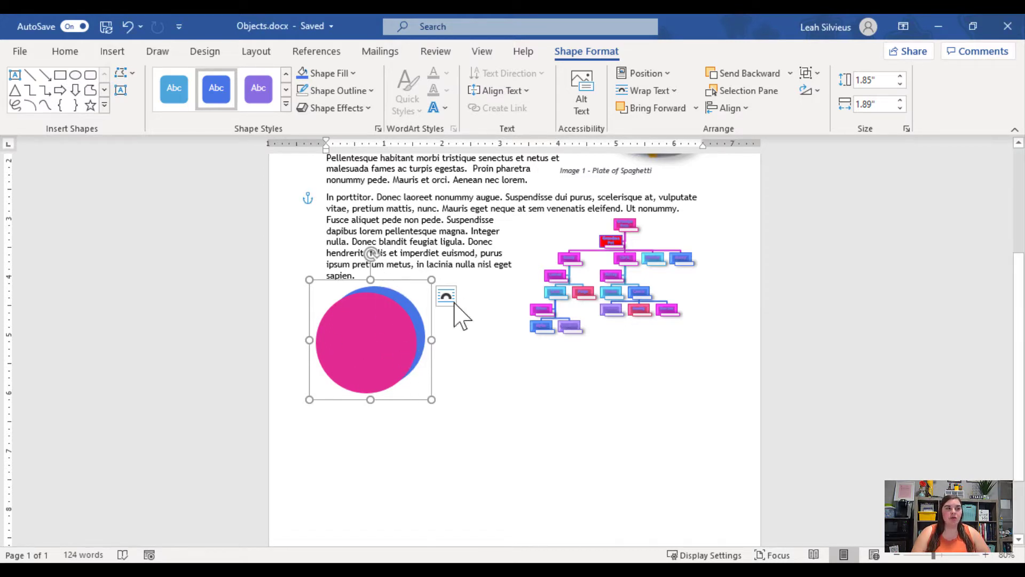
{"action": "key", "text": "ctrl"}
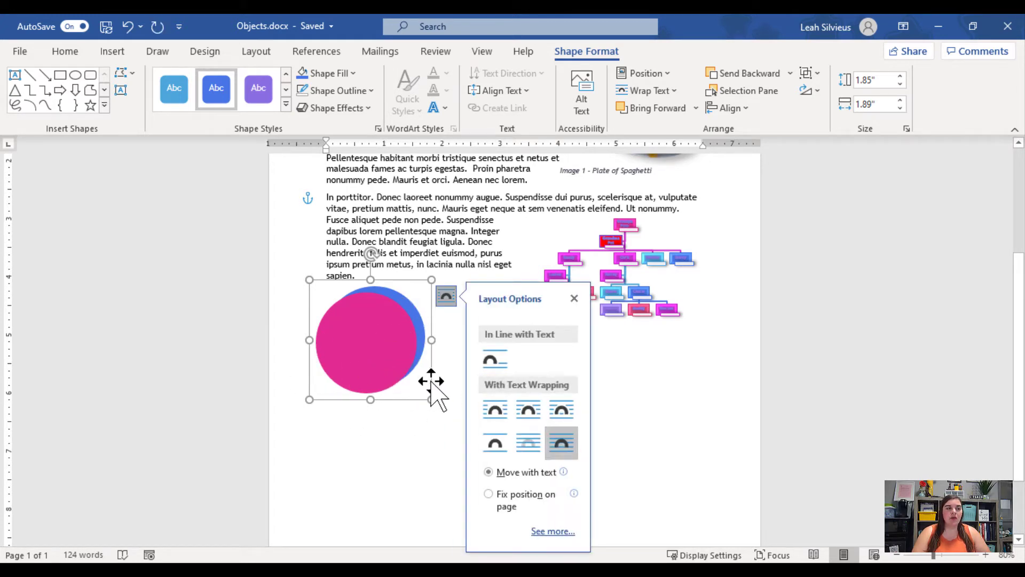
{"action": "key", "text": "ctrl+v"}
{"action": "left_click_drag", "start_coordinate": [422, 373], "coordinate": [520, 433]}
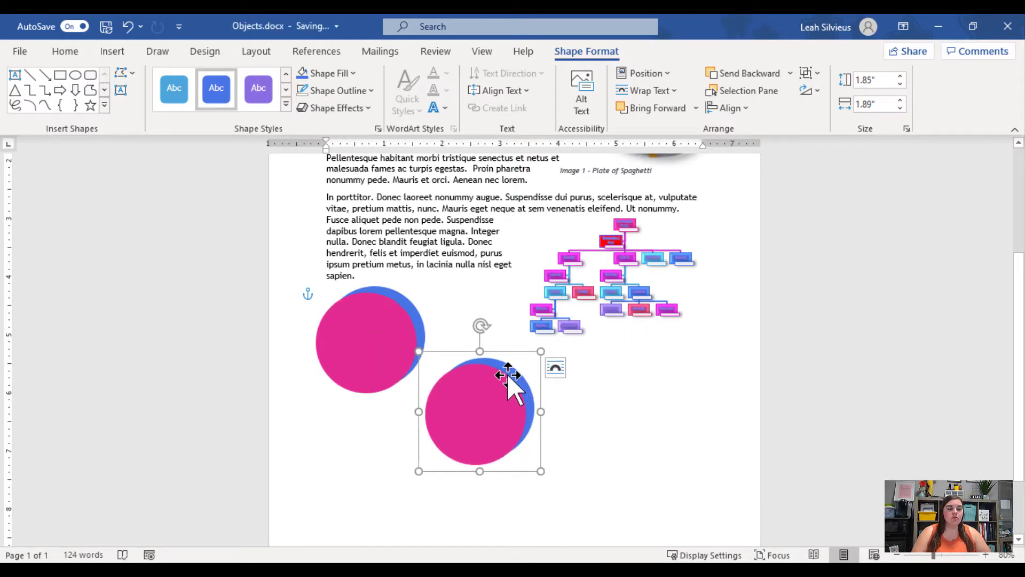
{"action": "left_click", "coordinate": [339, 429]}
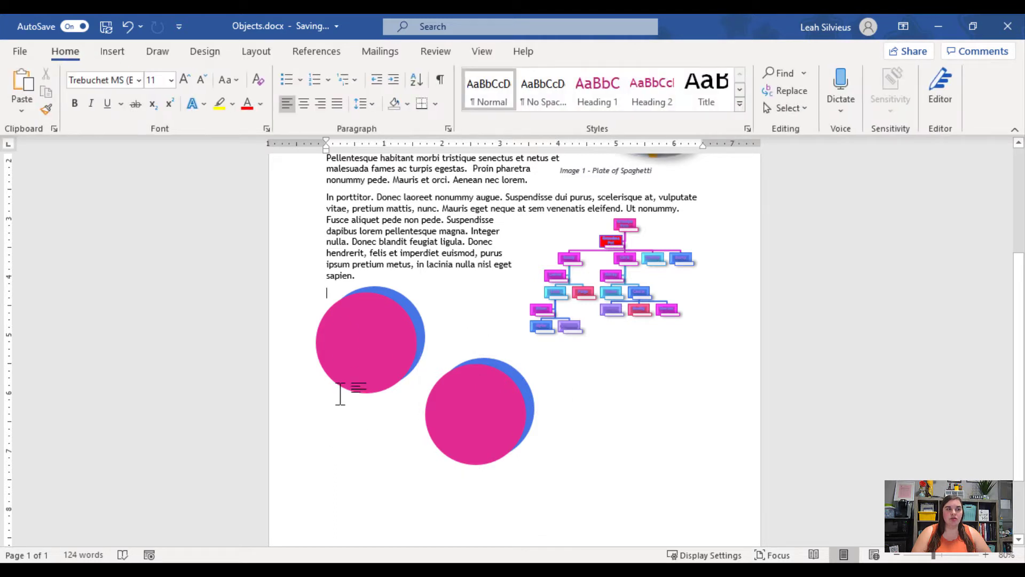
Step: Examine the available shapes and the built-in text box designs for adding text over the original circle group
{"action": "left_click", "coordinate": [357, 331]}
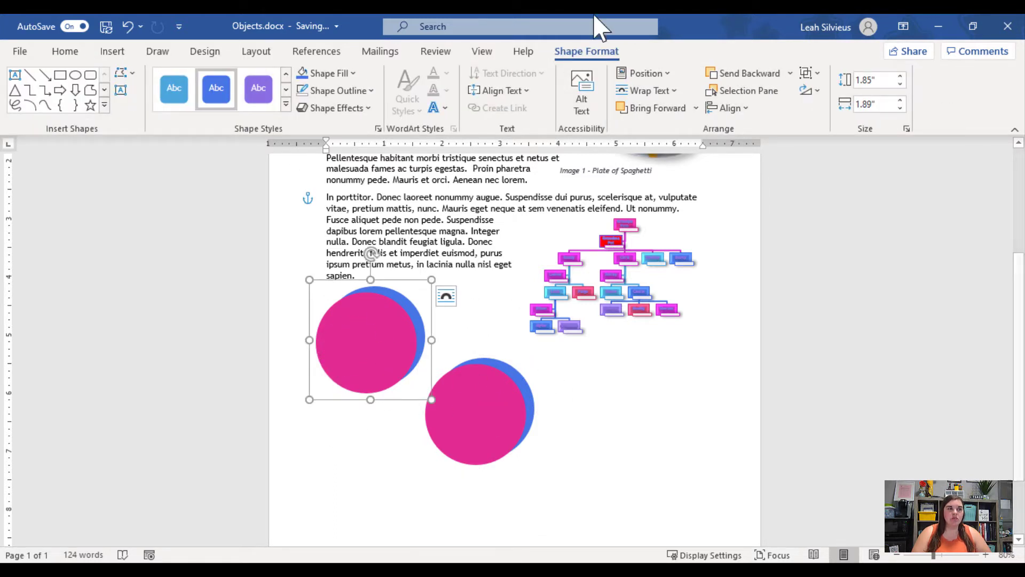
{"action": "key", "text": "ctrl"}
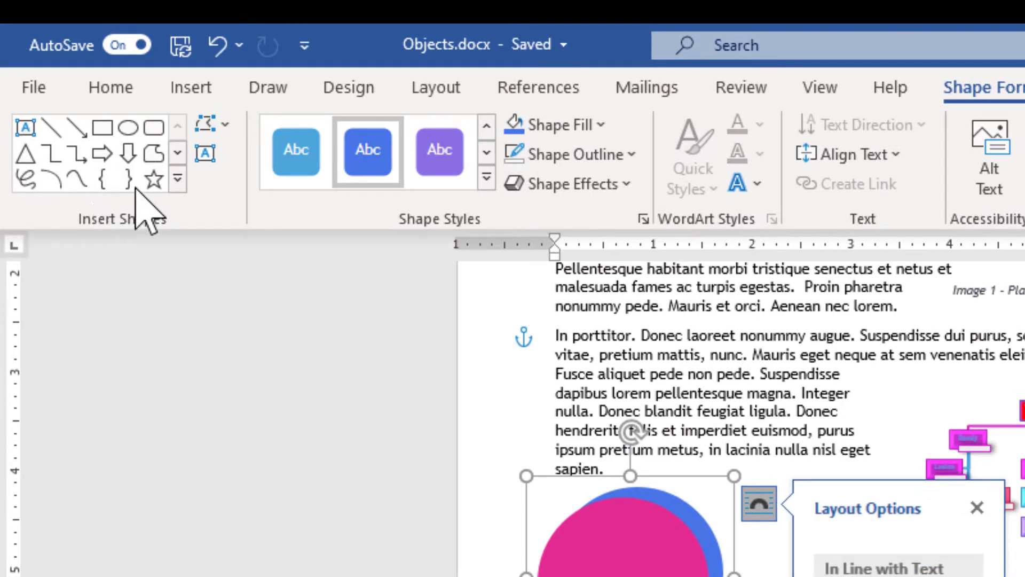
{"action": "left_click", "coordinate": [205, 159]}
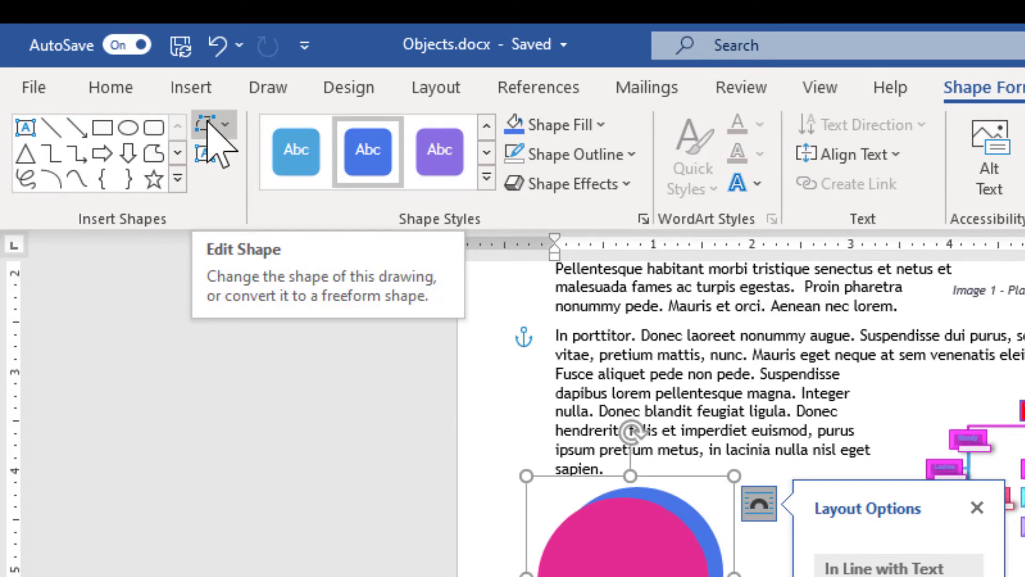
{"action": "left_click", "coordinate": [177, 179]}
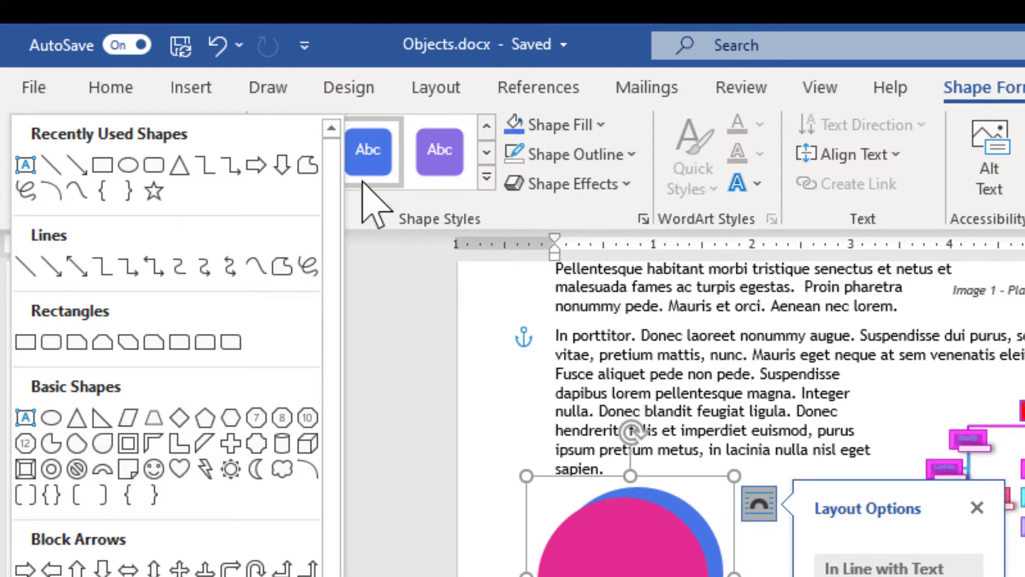
{"action": "left_click", "coordinate": [362, 206]}
{"action": "left_click", "coordinate": [210, 150]}
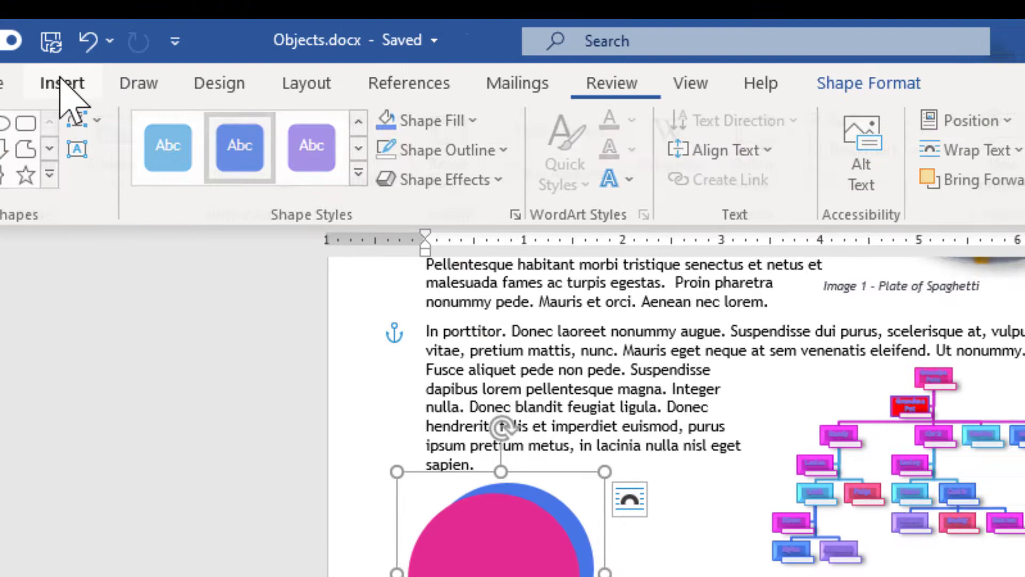
{"action": "left_click", "coordinate": [192, 87]}
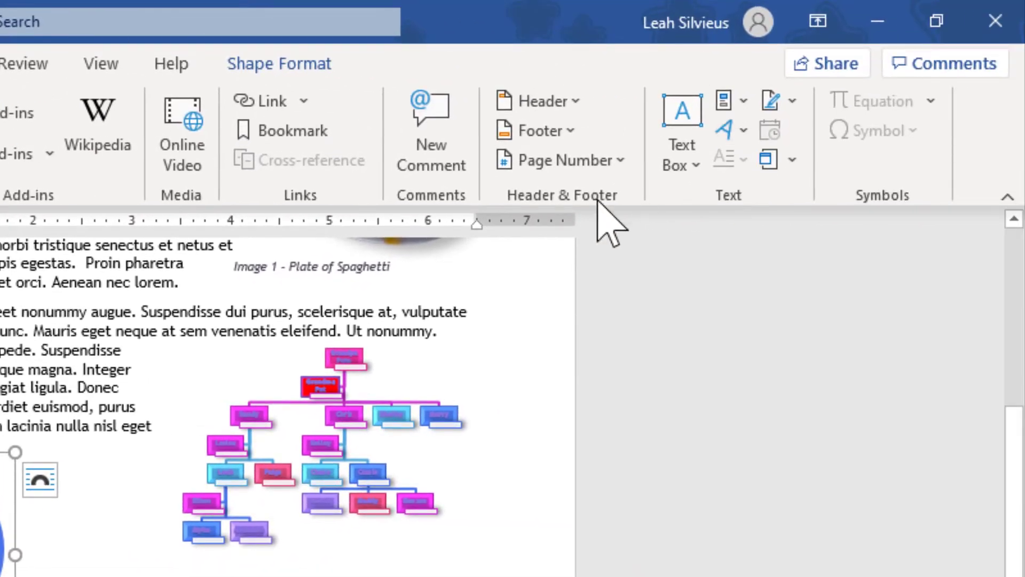
{"action": "left_click", "coordinate": [716, 191]}
{"action": "left_click", "coordinate": [677, 155]}
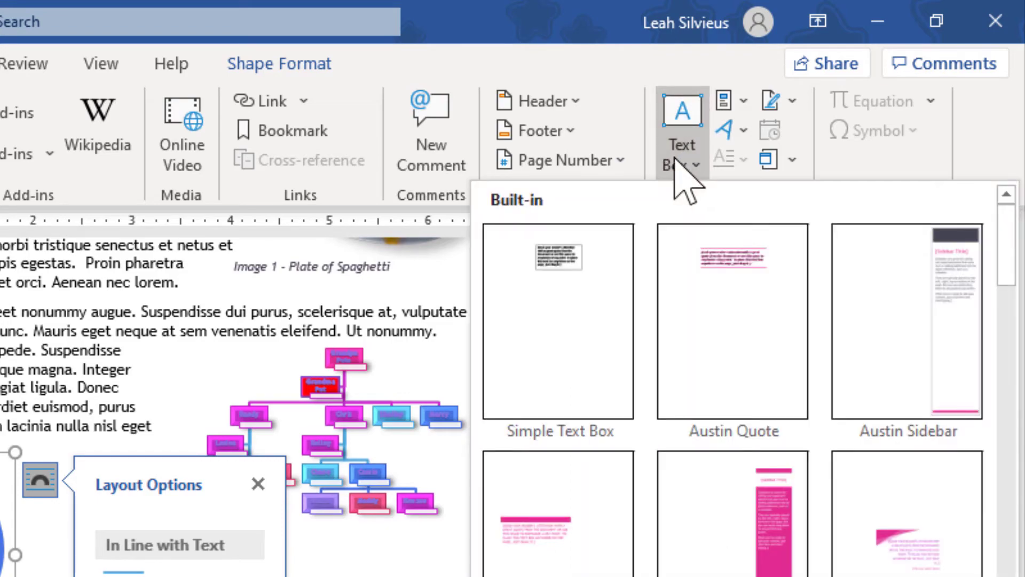
{"action": "left_click", "coordinate": [675, 158]}
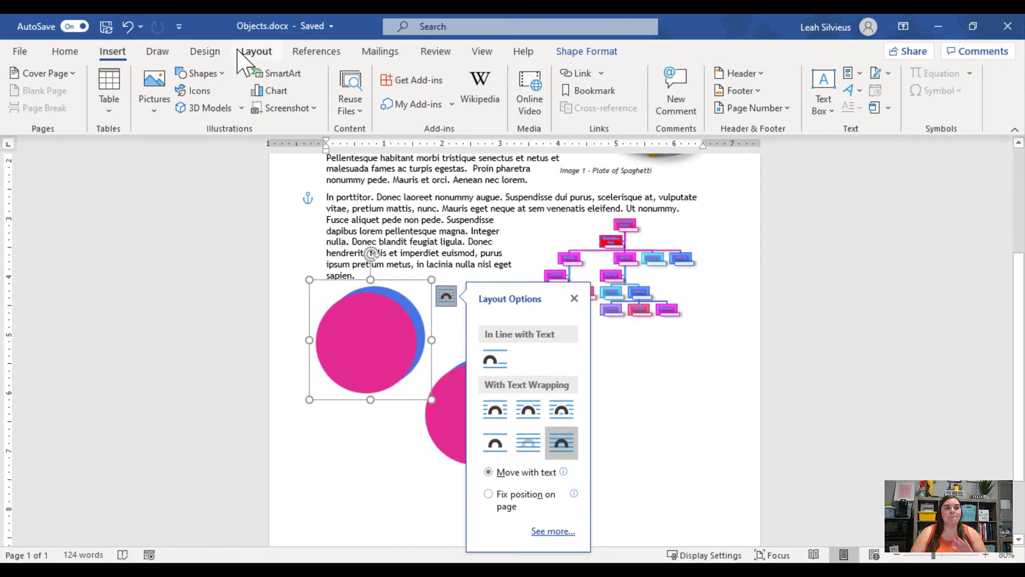
Step: Draw a text box about 1" high and 1.39" wide over the original pink circle and enter "This is important!"
{"action": "left_click", "coordinate": [562, 53]}
{"action": "key", "text": "ctrl"}
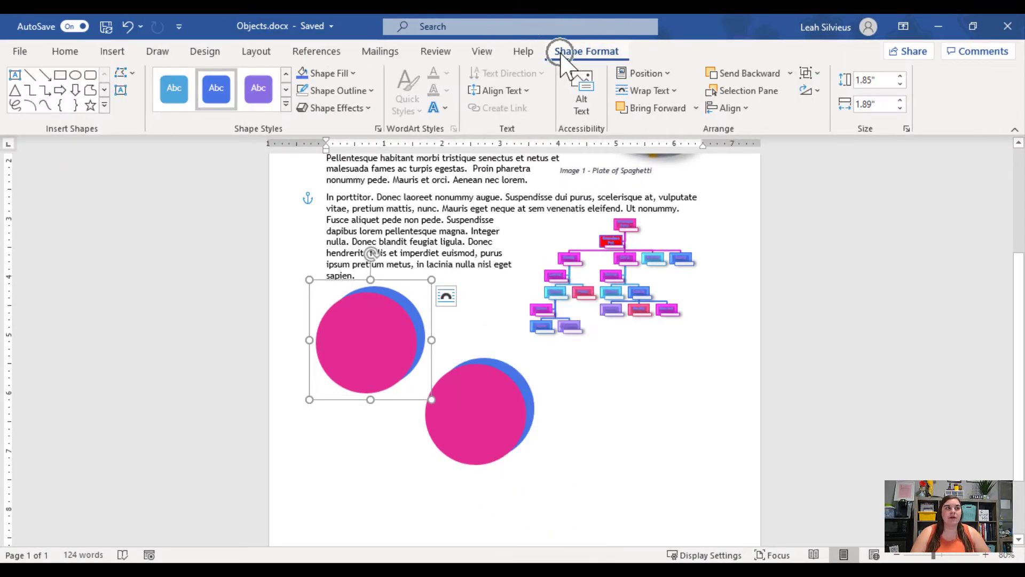
{"action": "key", "text": "ctrl"}
{"action": "left_click", "coordinate": [122, 92]}
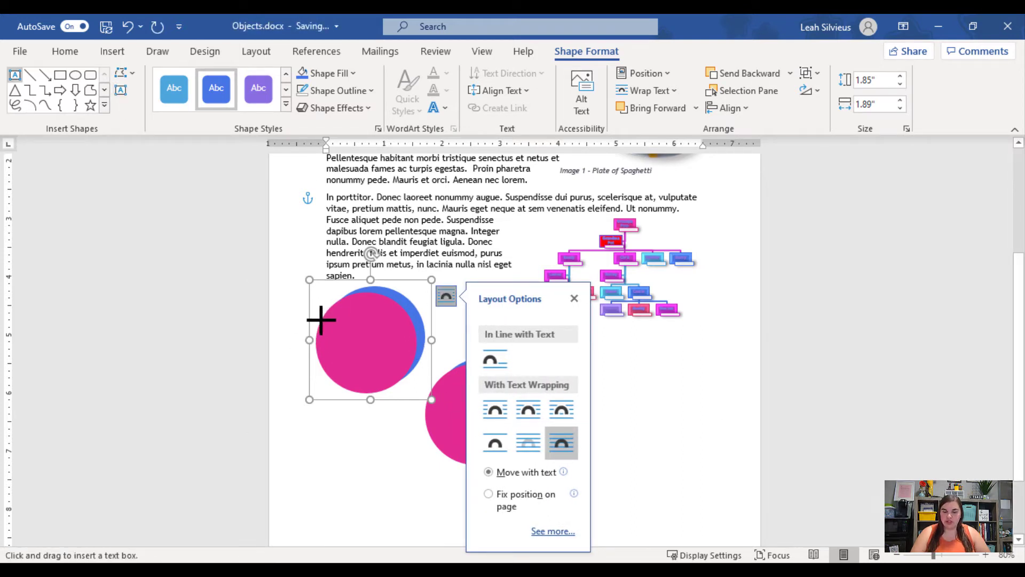
{"action": "left_click_drag", "start_coordinate": [324, 315], "coordinate": [405, 374]}
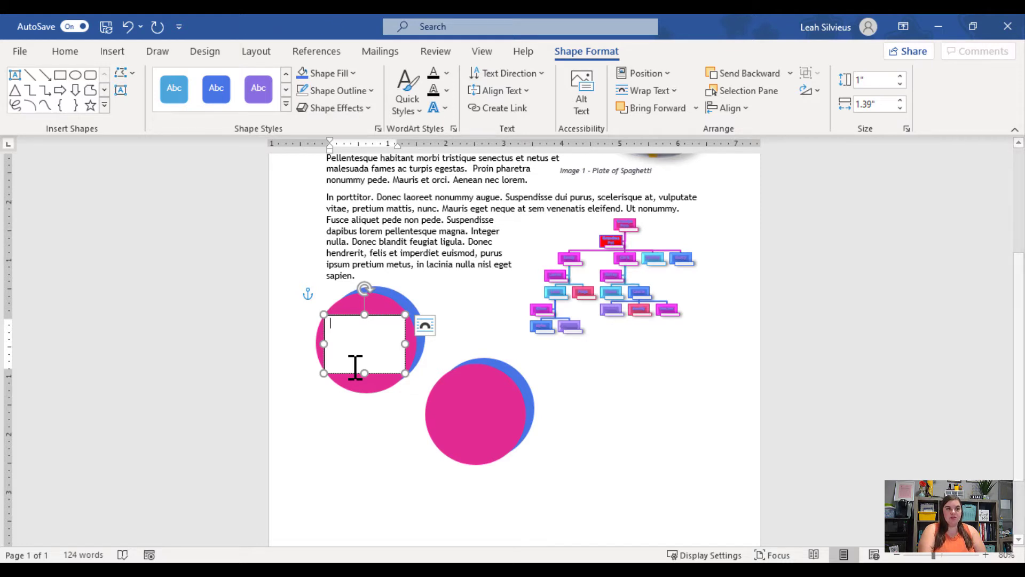
{"action": "type", "text": "This is important"}
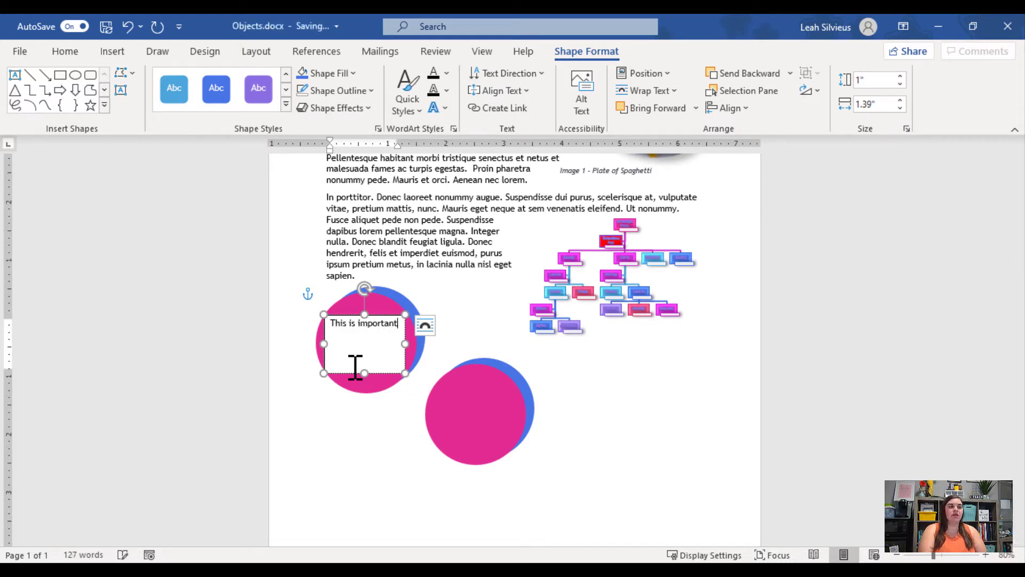
{"action": "type", "text": "!"}
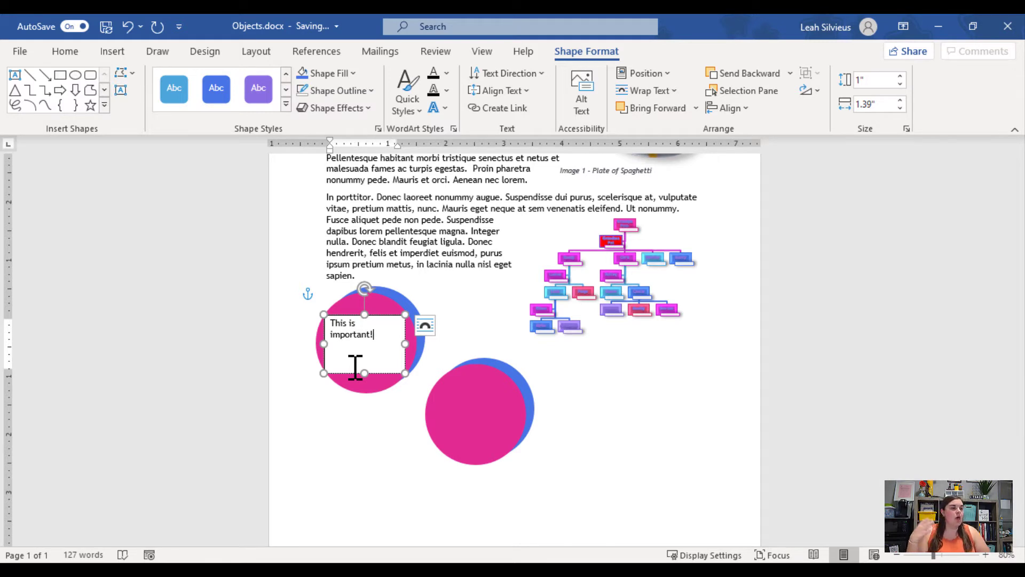
Step: Set the text box over the pink circle to No Fill and No Outline
{"action": "left_click", "coordinate": [396, 315]}
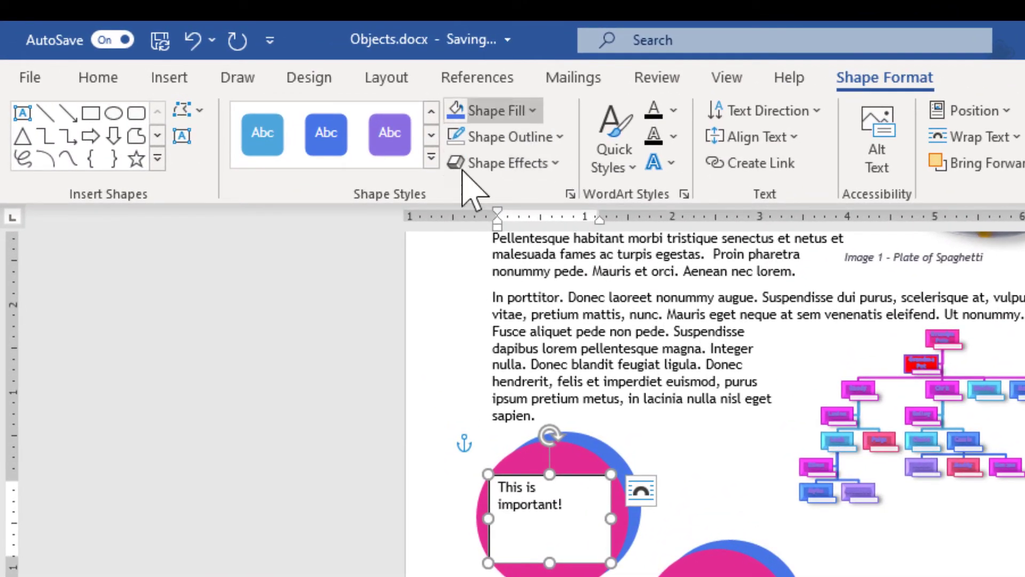
{"action": "left_click", "coordinate": [511, 111]}
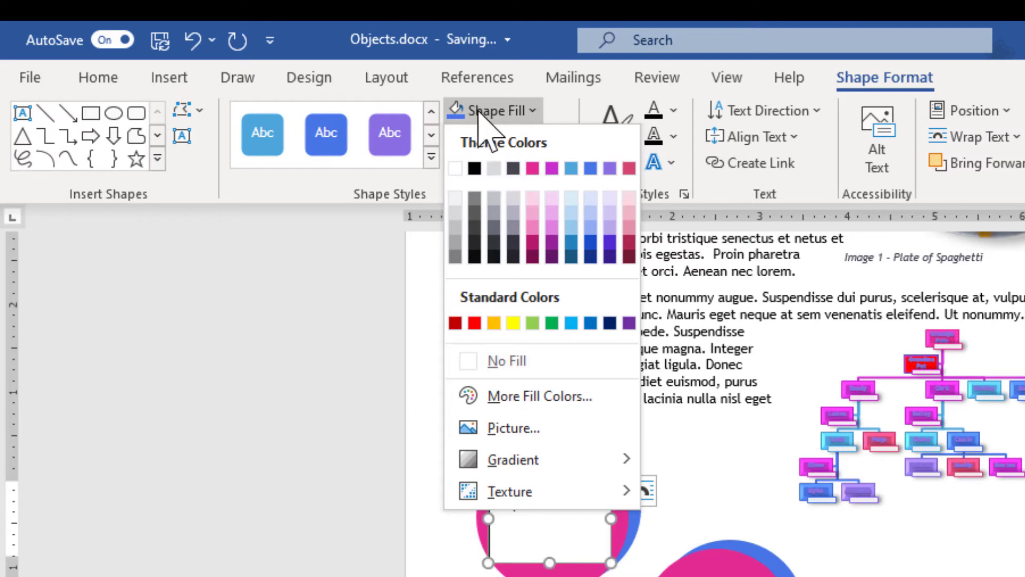
{"action": "left_click", "coordinate": [507, 363]}
{"action": "left_click", "coordinate": [555, 139]}
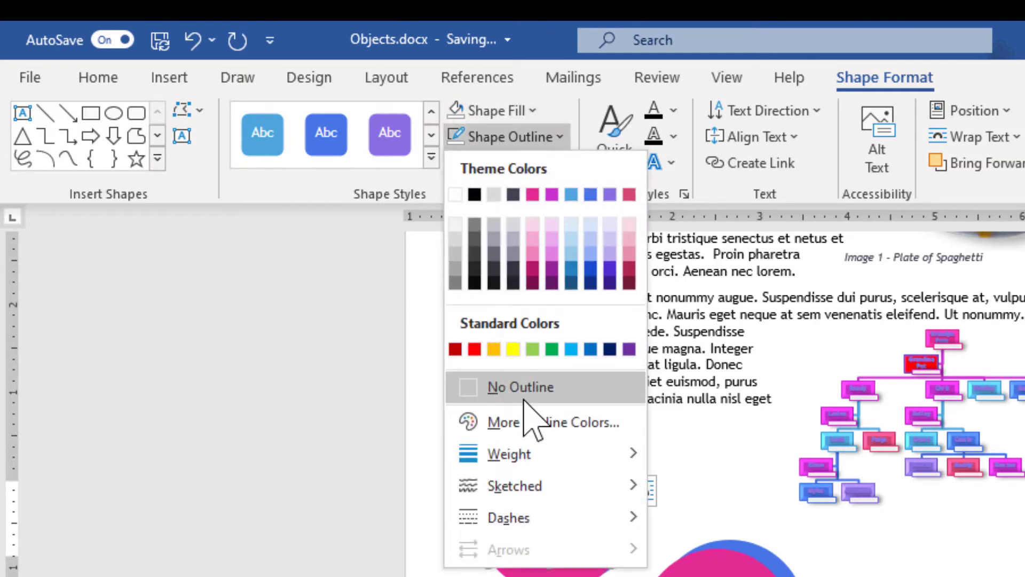
{"action": "left_click", "coordinate": [524, 400]}
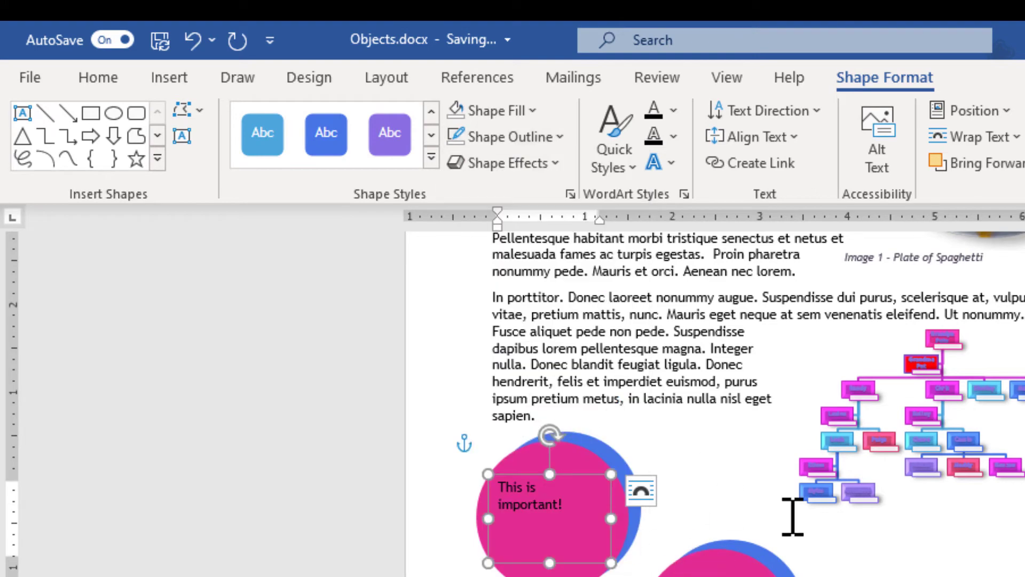
{"action": "left_click", "coordinate": [554, 545]}
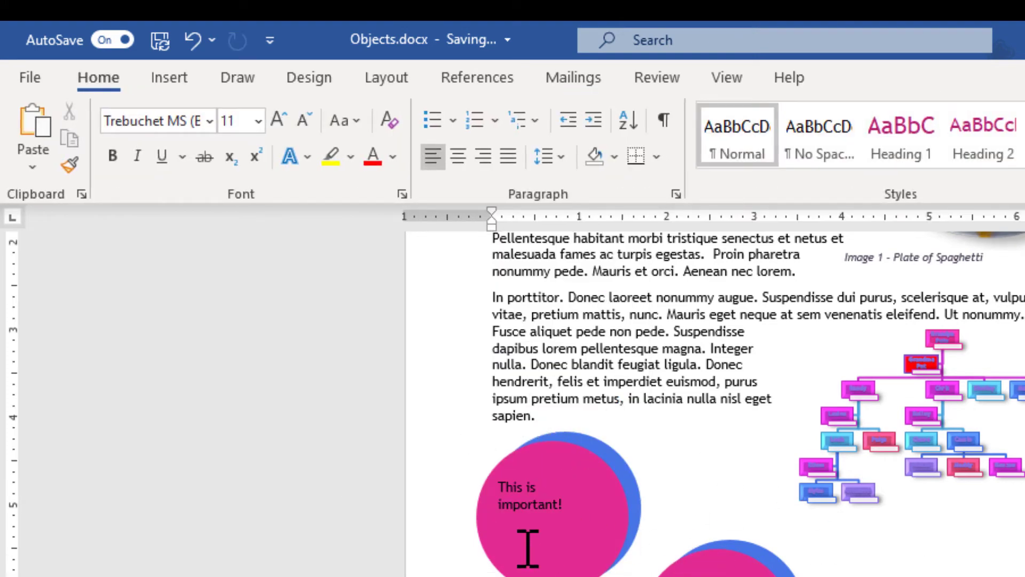
Step: Apply the first-row WordArt quick style with white, purple-outlined letters to the text "This is important!"
{"action": "left_click", "coordinate": [567, 516]}
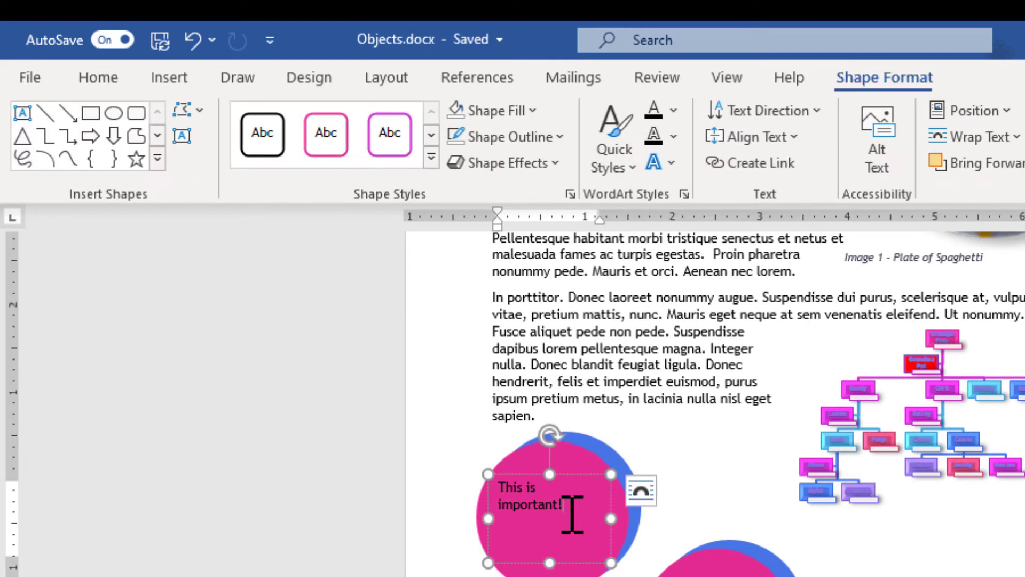
{"action": "left_click_drag", "start_coordinate": [572, 513], "coordinate": [494, 480]}
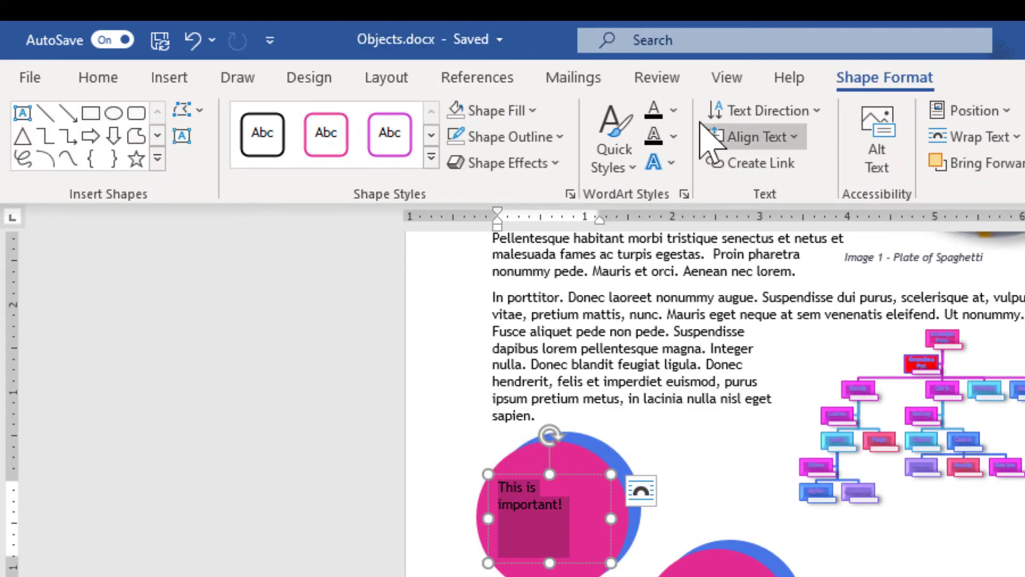
{"action": "left_click", "coordinate": [619, 168]}
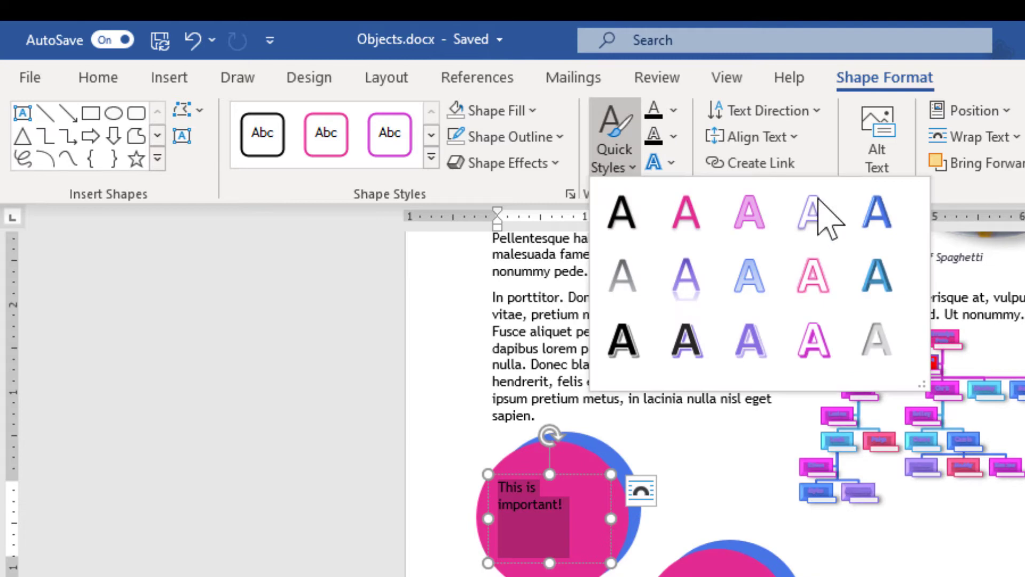
{"action": "left_click", "coordinate": [814, 227]}
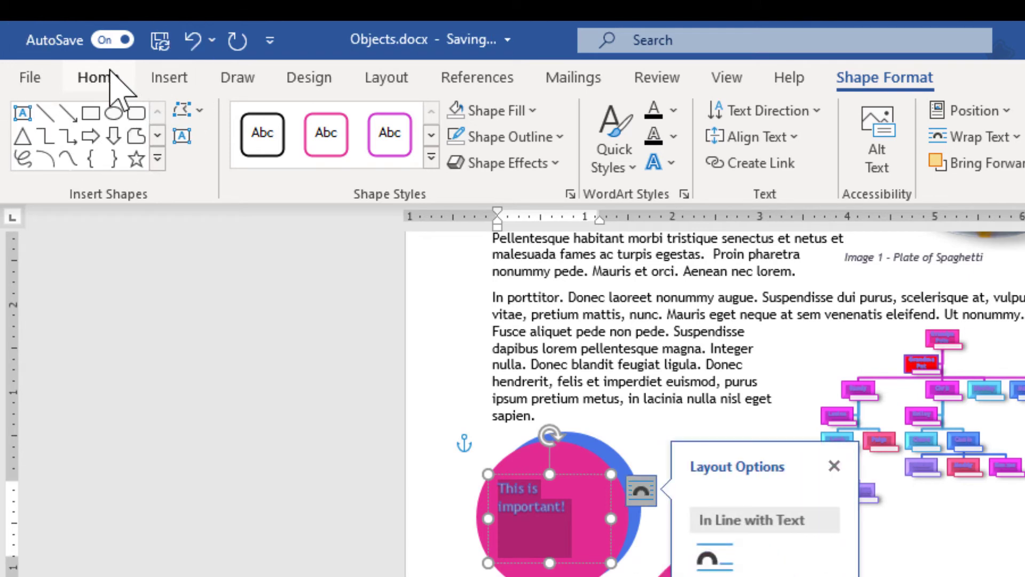
Step: Increase the font size of "This is important!" to 20
{"action": "left_click", "coordinate": [109, 80]}
{"action": "left_click", "coordinate": [287, 130]}
{"action": "left_click", "coordinate": [286, 129]}
{"action": "left_click", "coordinate": [287, 130]}
{"action": "left_click", "coordinate": [286, 129]}
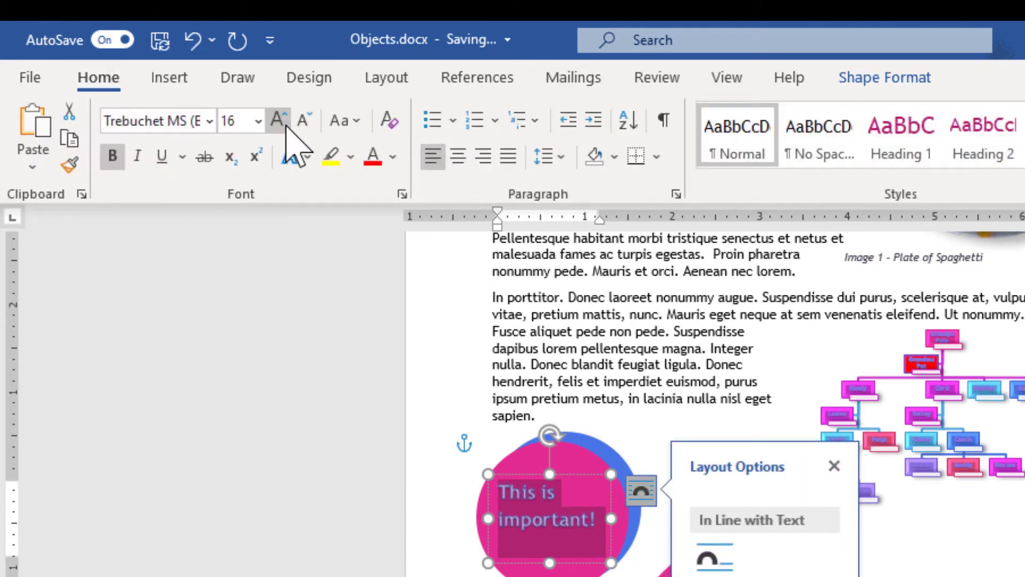
{"action": "left_click", "coordinate": [289, 131]}
{"action": "left_click", "coordinate": [288, 130]}
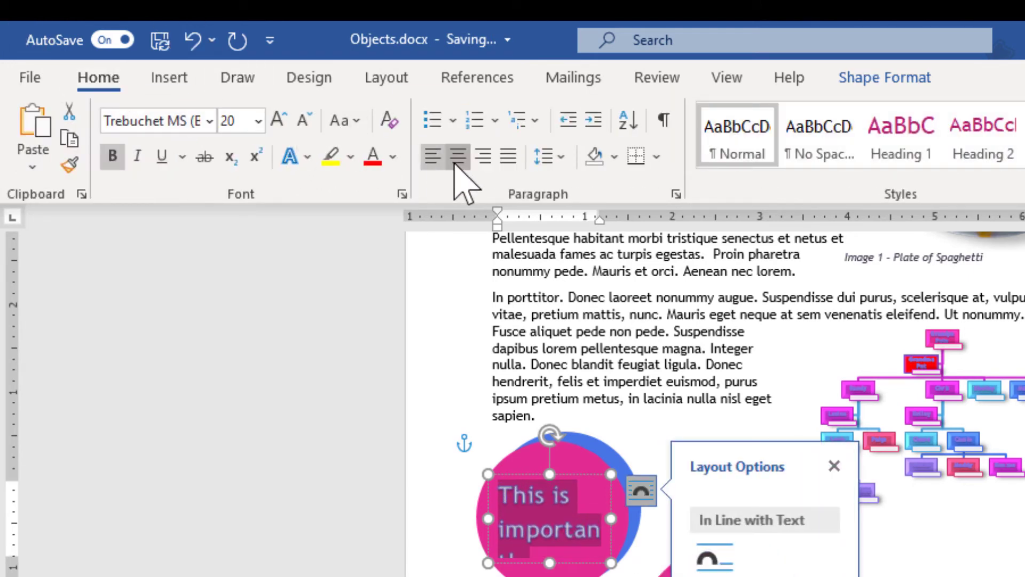
Step: Center the text and widen its text box to span the pink circle
{"action": "left_click", "coordinate": [458, 156]}
{"action": "mouse_move", "coordinate": [623, 517]}
{"action": "left_mouse_down"}
{"action": "mouse_move", "coordinate": [644, 516]}
{"action": "mouse_move", "coordinate": [600, 485]}
{"action": "mouse_move", "coordinate": [625, 508]}
{"action": "mouse_move", "coordinate": [625, 497]}
{"action": "left_mouse_up"}
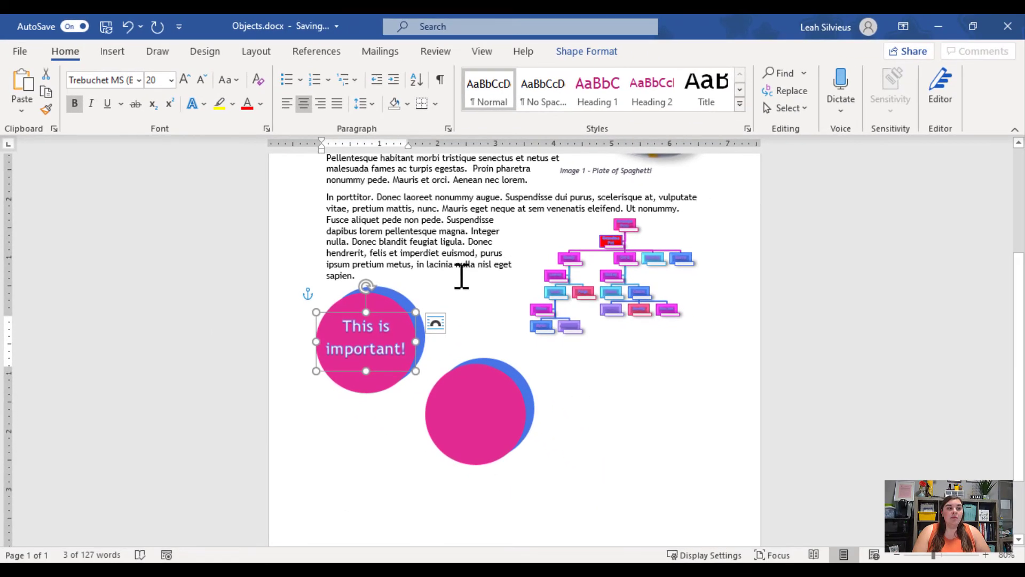
{"action": "left_click", "coordinate": [399, 294]}
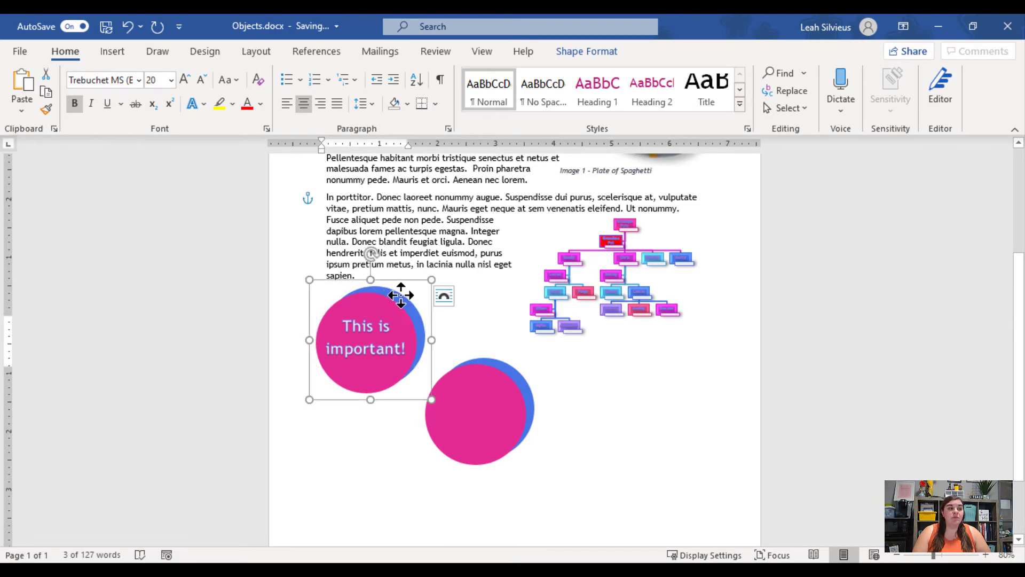
{"action": "left_click_drag", "start_coordinate": [553, 310], "coordinate": [753, 330]}
{"action": "key", "text": "ctrl+z"}
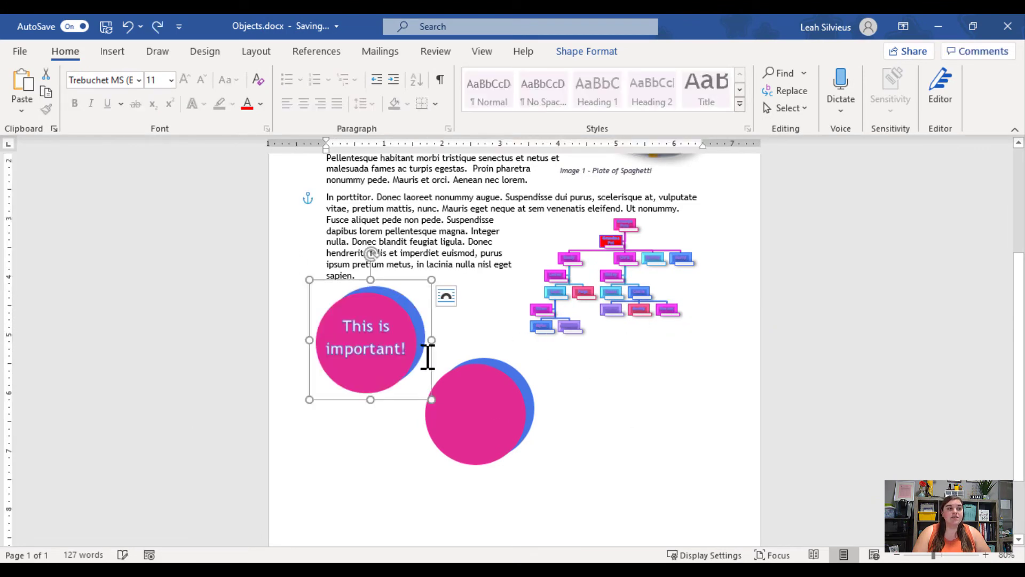
Step: Group the "This is important!" text box with the pink and blue circles behind it
{"action": "left_click", "coordinate": [383, 311]}
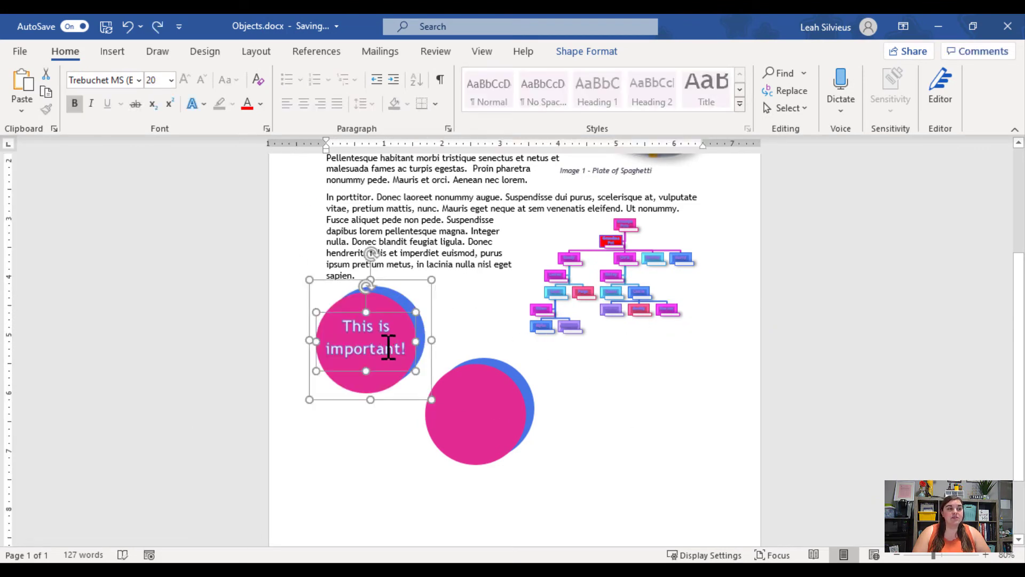
{"action": "left_click", "coordinate": [391, 333]}
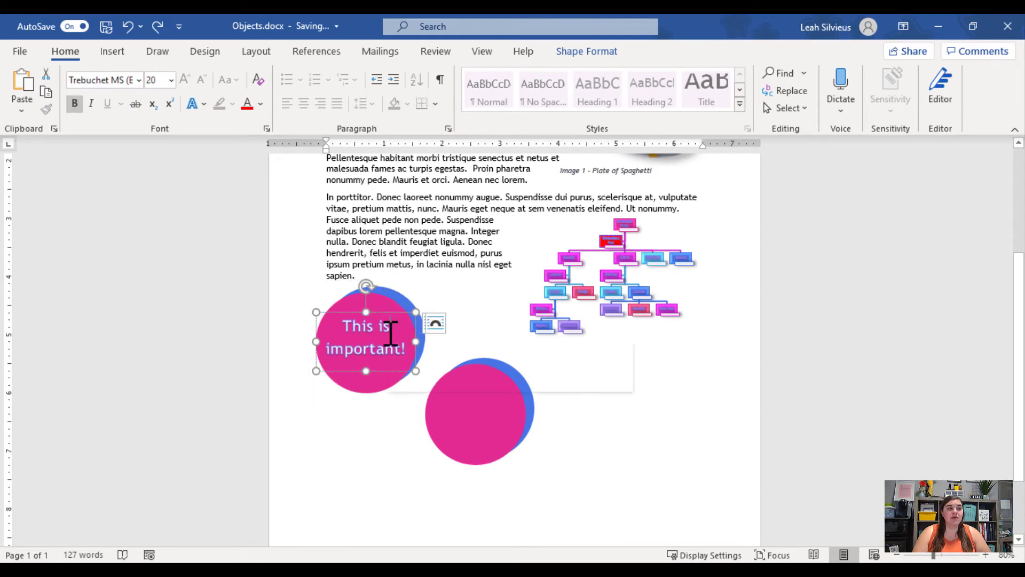
{"action": "right_click", "coordinate": [389, 332]}
{"action": "key", "text": "Escape"}
{"action": "left_click", "coordinate": [376, 299]}
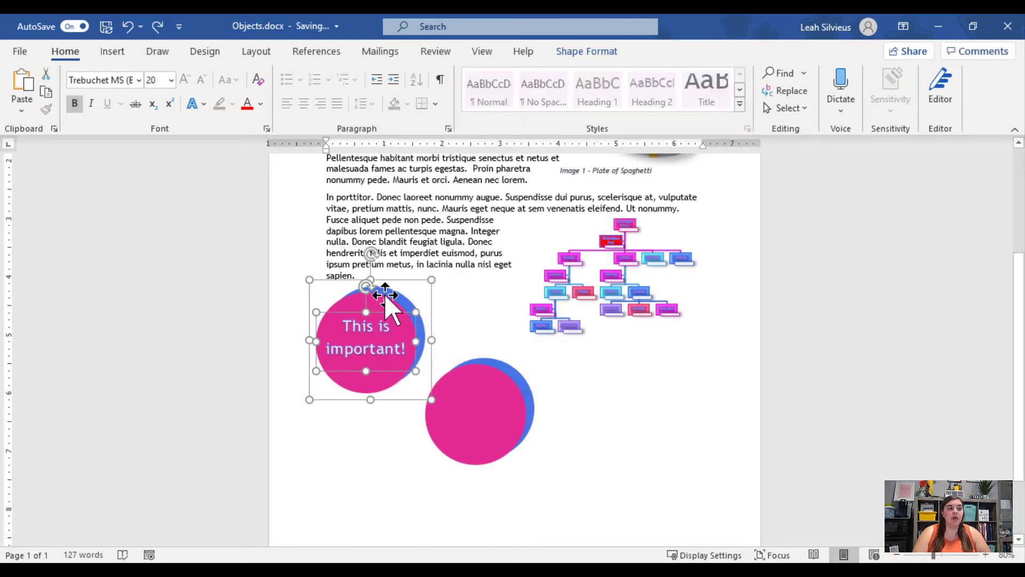
{"action": "right_click", "coordinate": [385, 294]}
{"action": "mouse_move", "coordinate": [472, 350]}
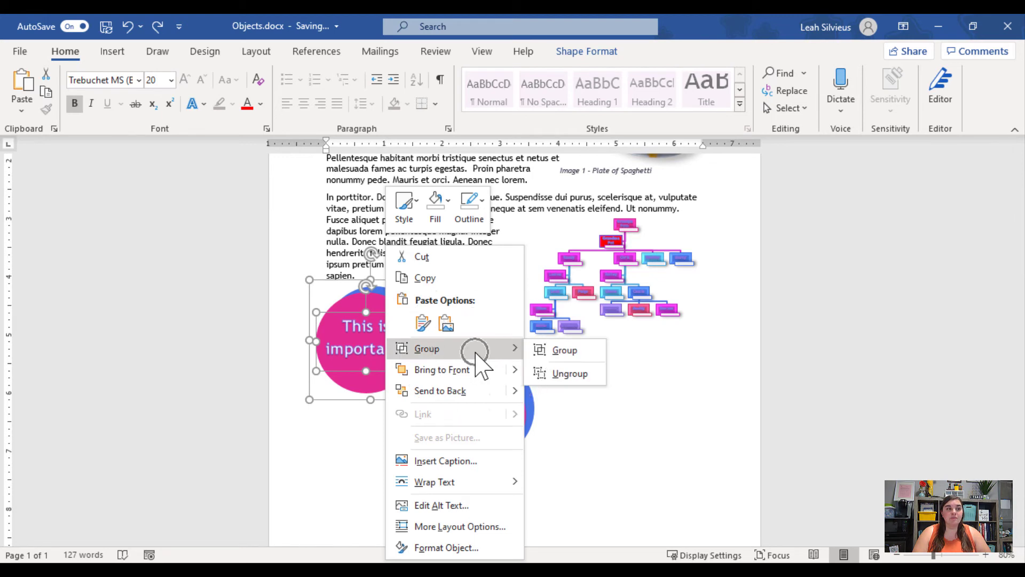
{"action": "left_click", "coordinate": [565, 373]}
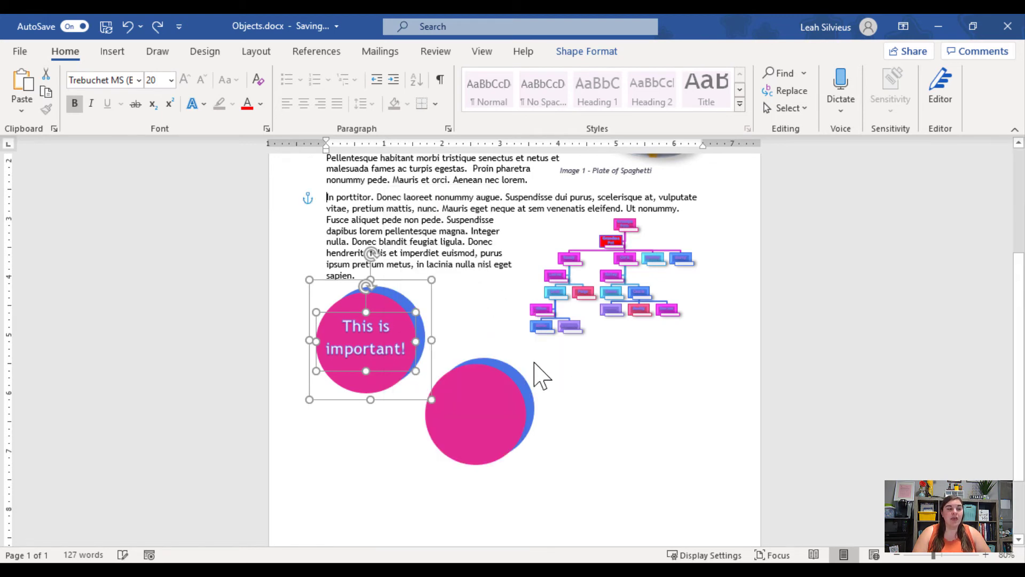
Step: Move the grouped circles and their text slightly down and to the right, just below the paragraph
{"action": "left_click", "coordinate": [591, 418]}
{"action": "left_click", "coordinate": [326, 342]}
{"action": "left_click", "coordinate": [393, 294]}
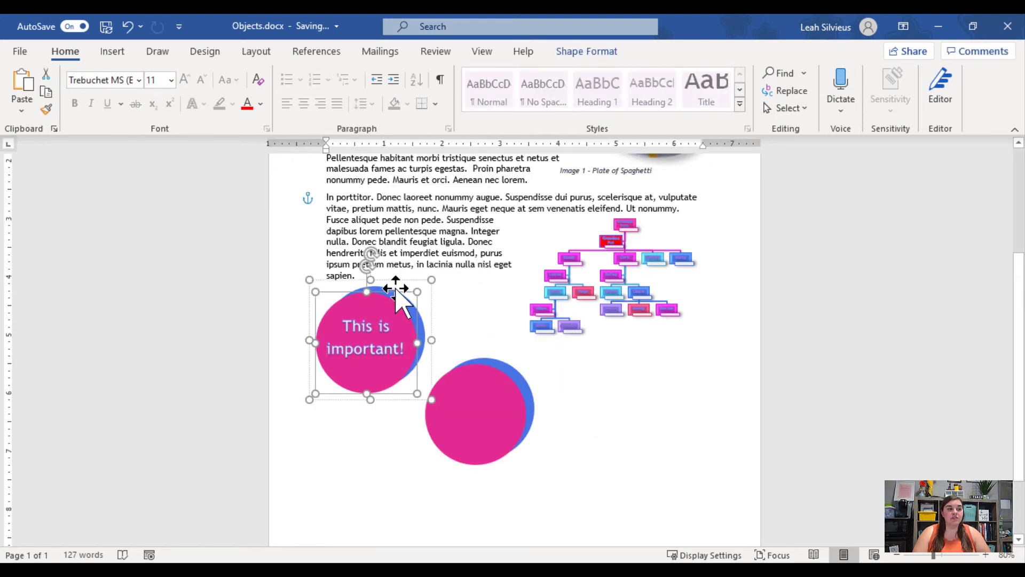
{"action": "mouse_move", "coordinate": [404, 284]}
{"action": "left_mouse_down"}
{"action": "mouse_move", "coordinate": [595, 366]}
{"action": "mouse_move", "coordinate": [426, 316]}
{"action": "mouse_move", "coordinate": [408, 290]}
{"action": "left_mouse_up"}
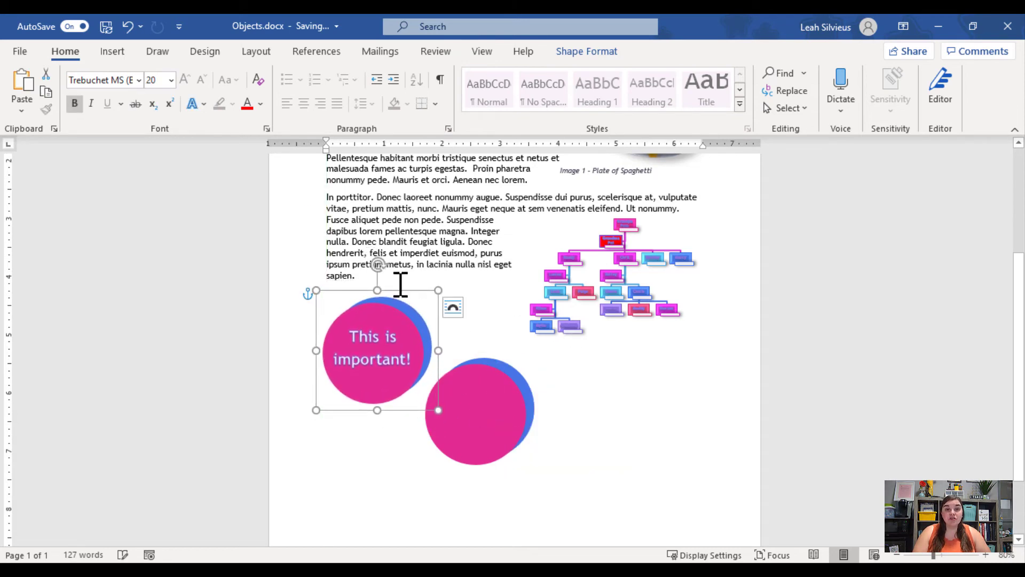
Step: Add the text "This is important!" directly inside the second pink circle
{"action": "left_click", "coordinate": [462, 441]}
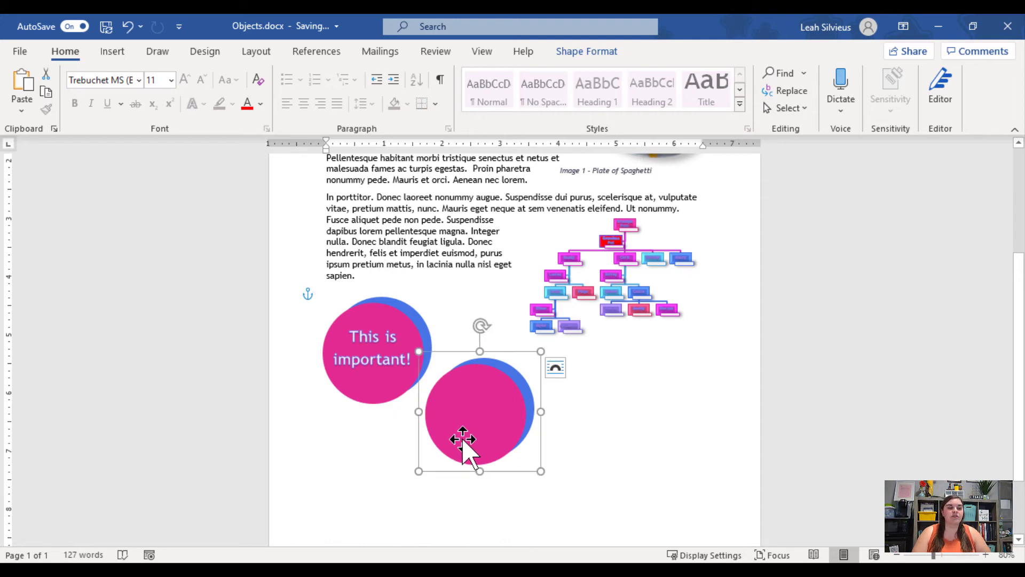
{"action": "left_click_drag", "start_coordinate": [469, 435], "coordinate": [470, 433]}
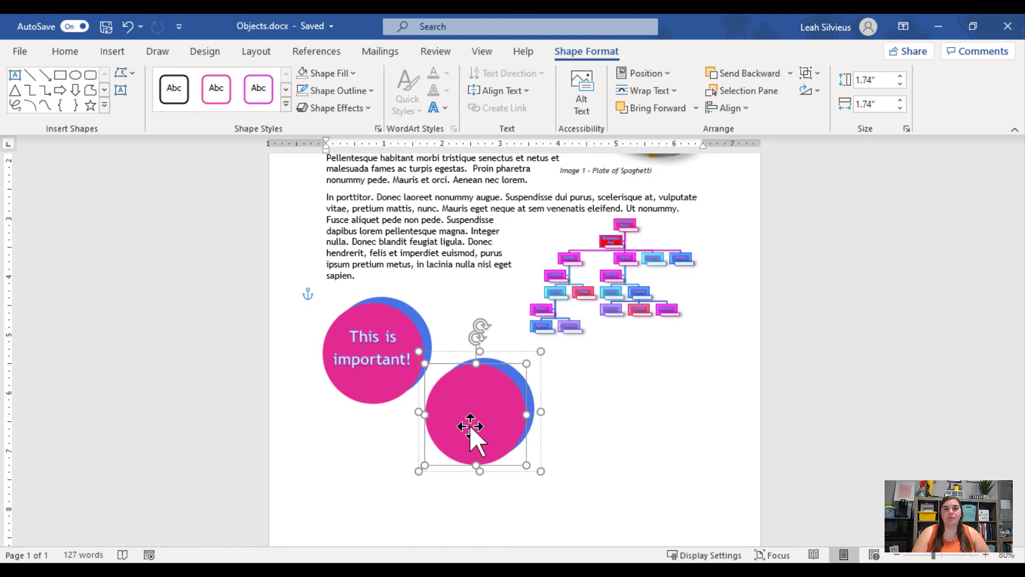
{"action": "right_click", "coordinate": [492, 406]}
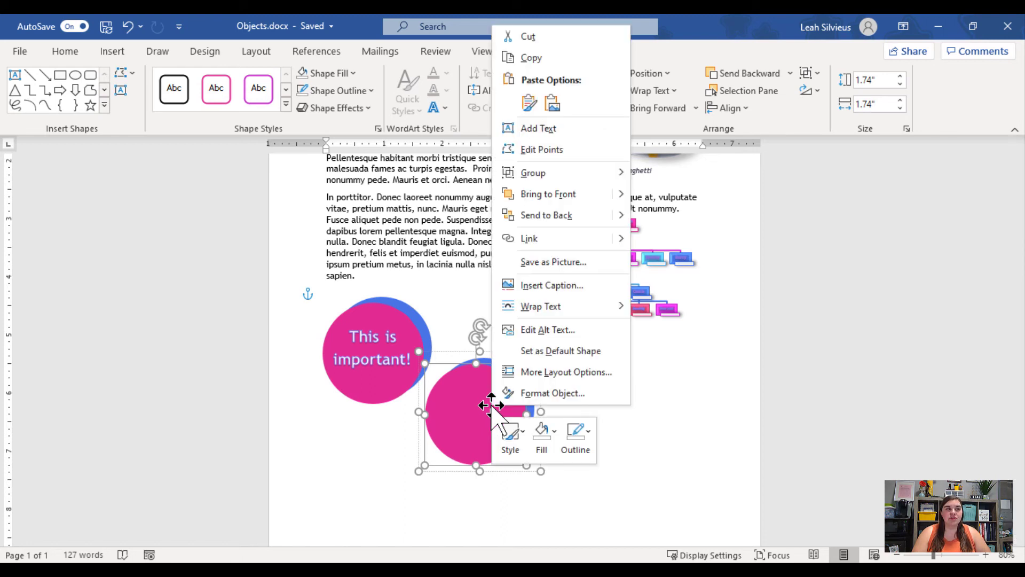
{"action": "left_click", "coordinate": [562, 130]}
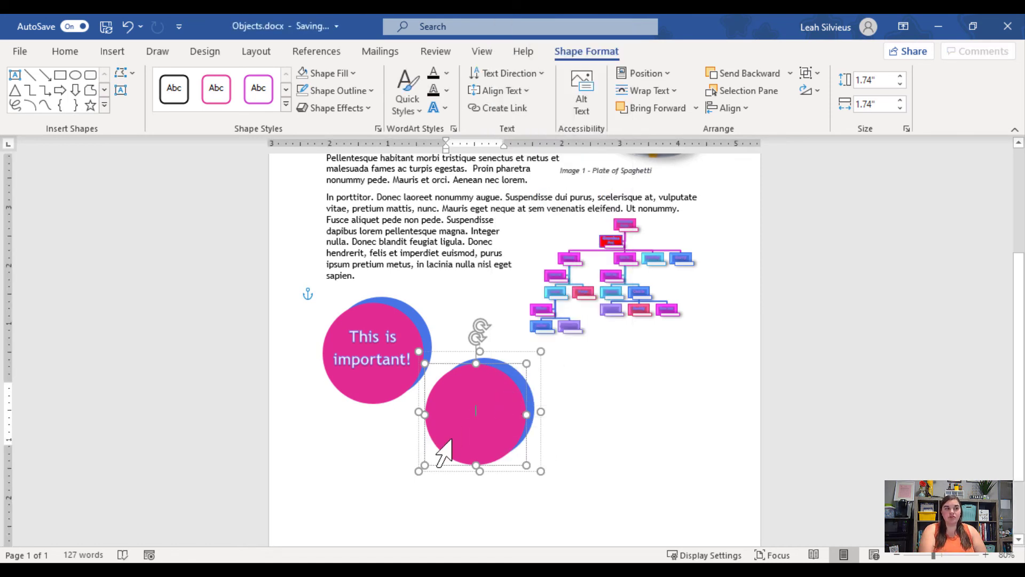
{"action": "type", "text": "This is"}
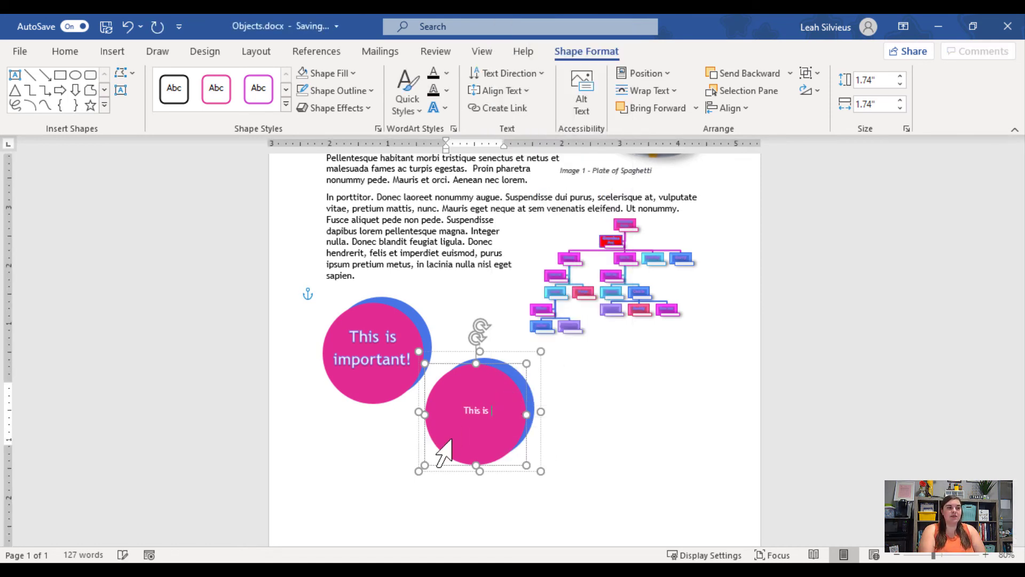
{"action": "type", "text": " important!"}
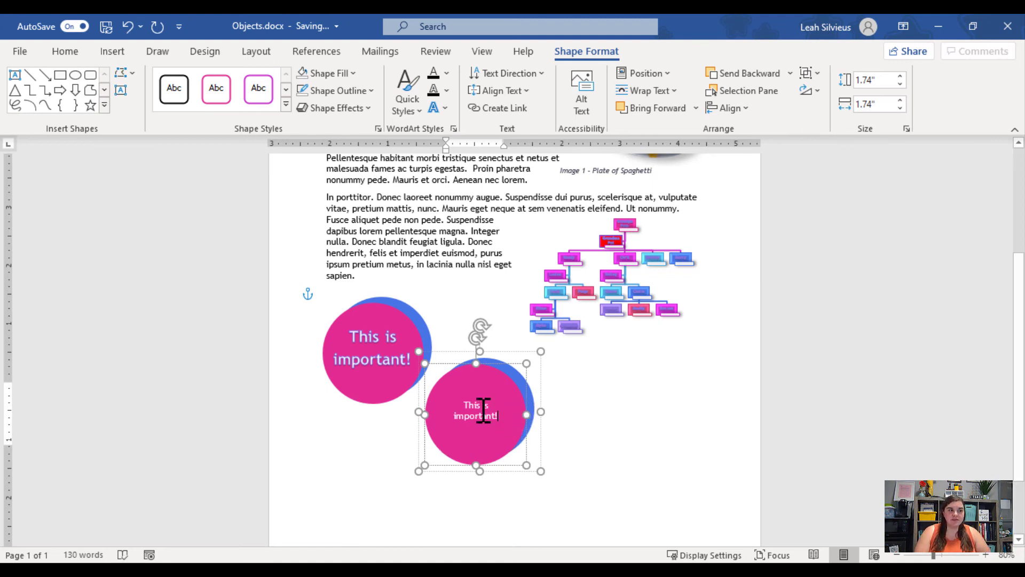
Step: Apply the second-row WordArt quick style with white, pink-outlined letters to the second circle's text
{"action": "key", "text": "ctrl+a"}
{"action": "left_click", "coordinate": [407, 101]}
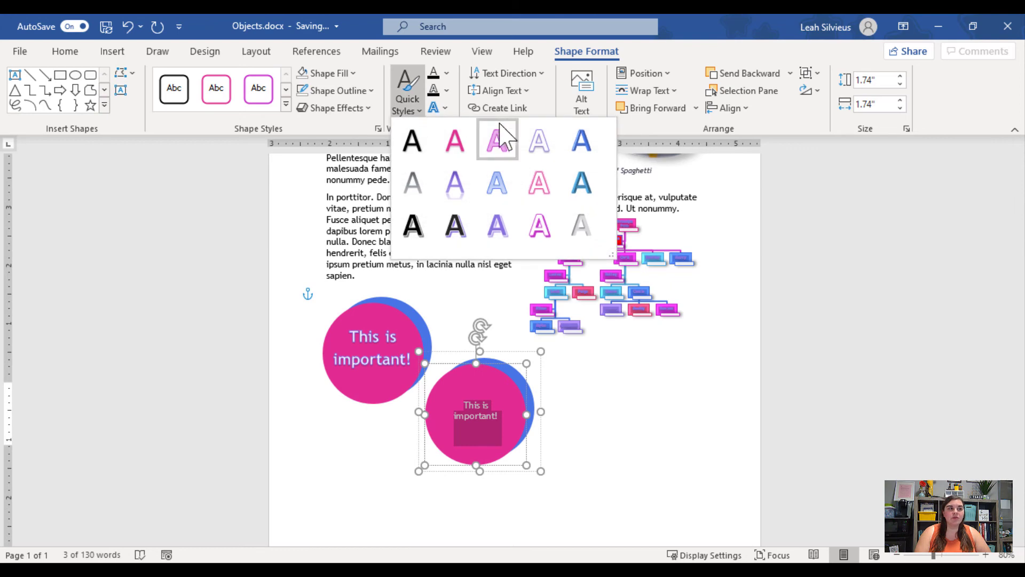
{"action": "left_click", "coordinate": [545, 189]}
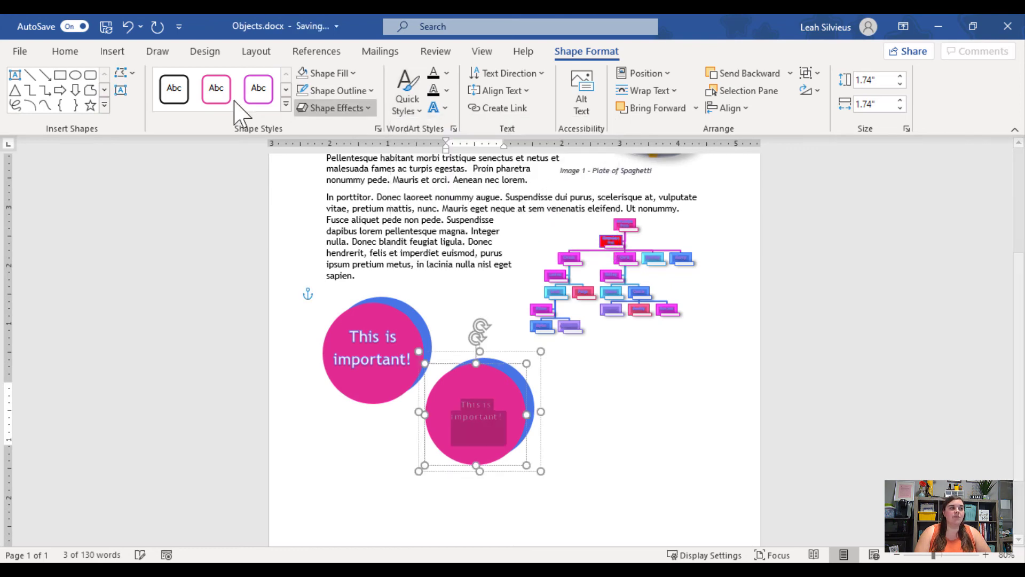
Step: Increase the font size of the second circle's text to 24
{"action": "left_click", "coordinate": [65, 52]}
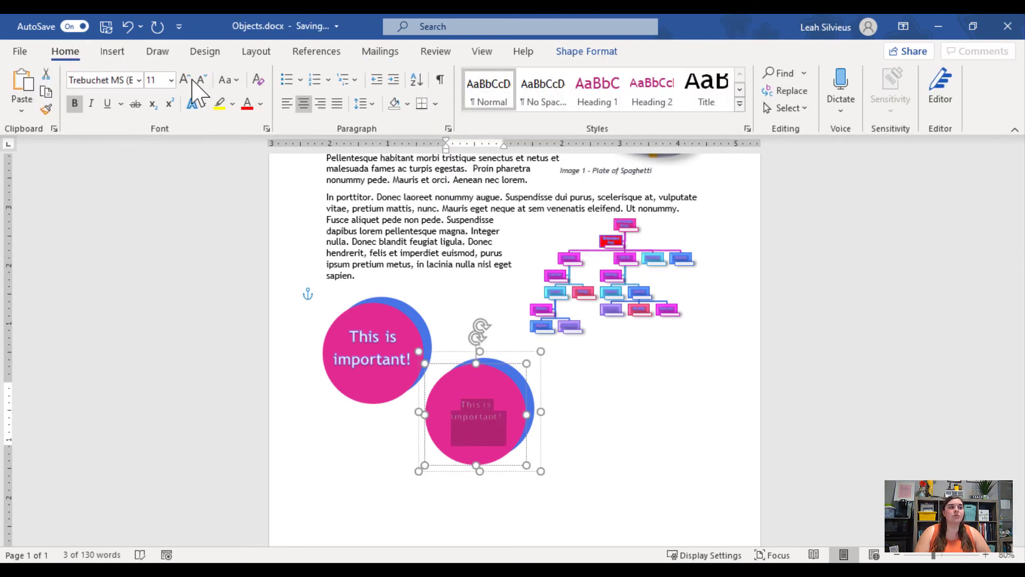
{"action": "left_click", "coordinate": [190, 80]}
{"action": "left_click", "coordinate": [190, 80]}
{"action": "left_click", "coordinate": [190, 81]}
{"action": "left_click", "coordinate": [190, 80]}
{"action": "left_click", "coordinate": [189, 80]}
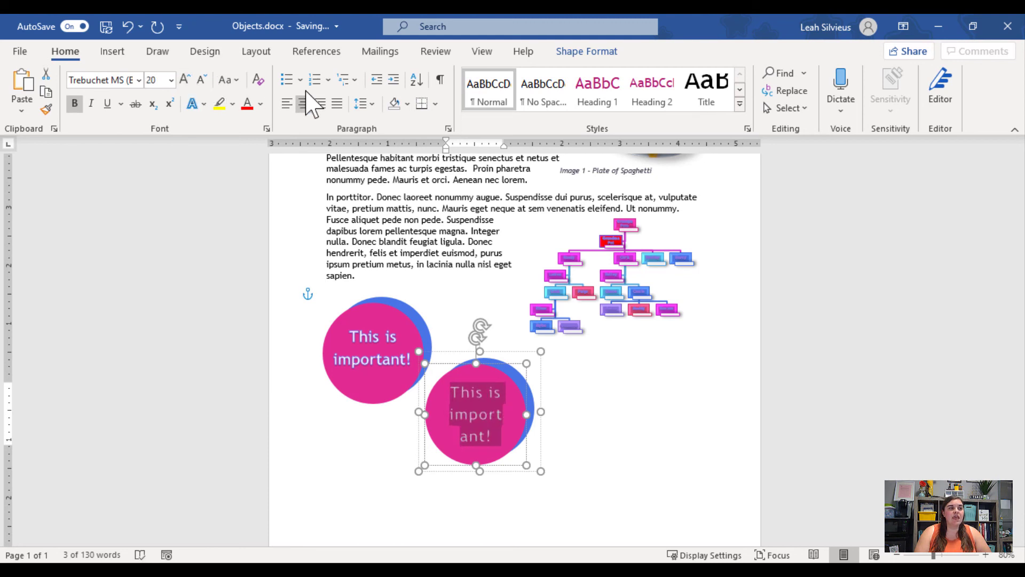
{"action": "left_click", "coordinate": [186, 79]}
{"action": "left_click", "coordinate": [185, 79]}
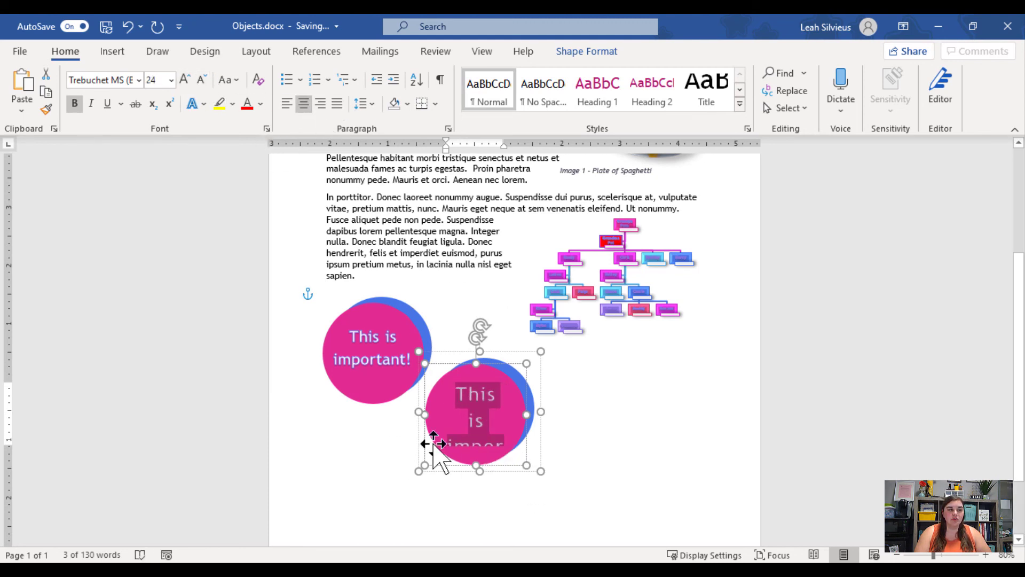
Step: Reduce the font size of the second circle's text to 12 and deselect the shape
{"action": "left_click", "coordinate": [200, 80]}
{"action": "left_click", "coordinate": [201, 80]}
{"action": "left_click", "coordinate": [200, 80]}
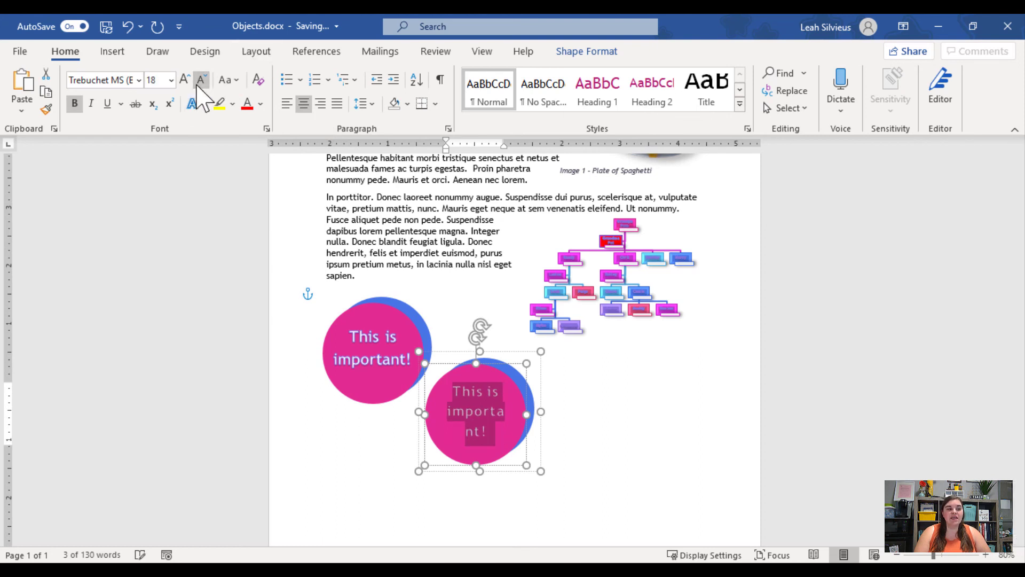
{"action": "left_click", "coordinate": [200, 80]}
{"action": "left_click", "coordinate": [200, 80]}
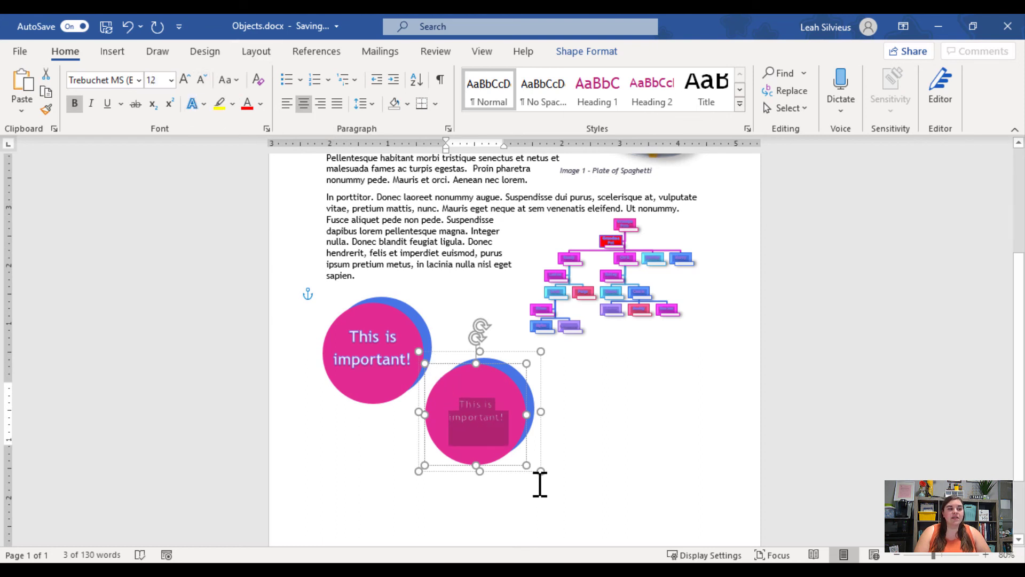
{"action": "left_click", "coordinate": [608, 426]}
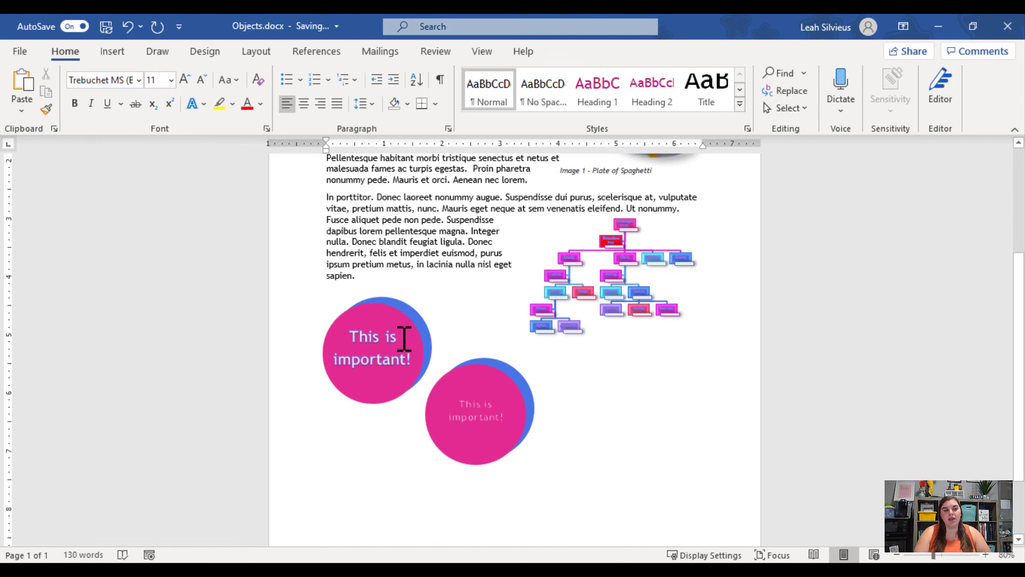
{"action": "left_click", "coordinate": [475, 410]}
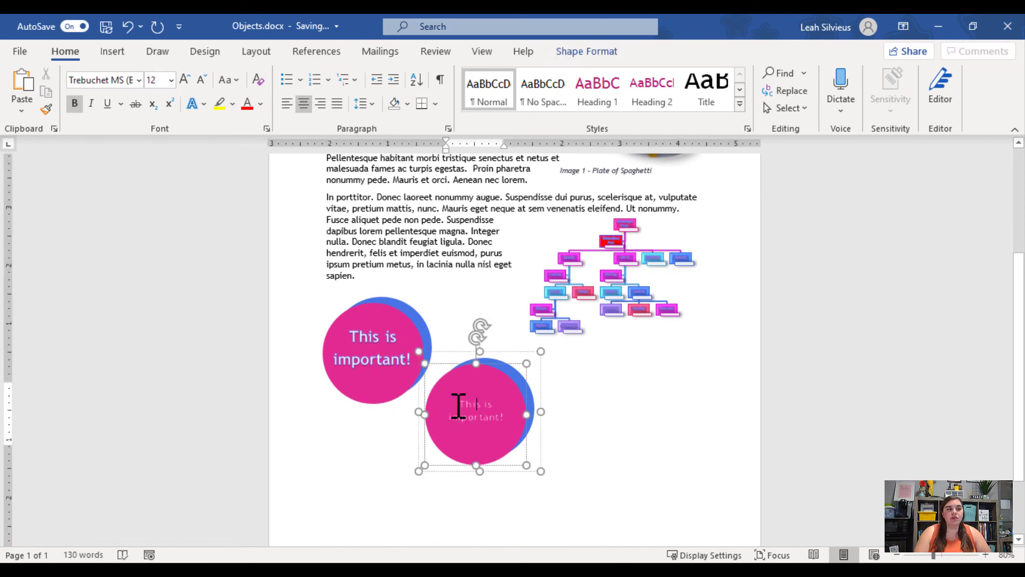
{"action": "left_click_drag", "start_coordinate": [465, 405], "coordinate": [506, 424]}
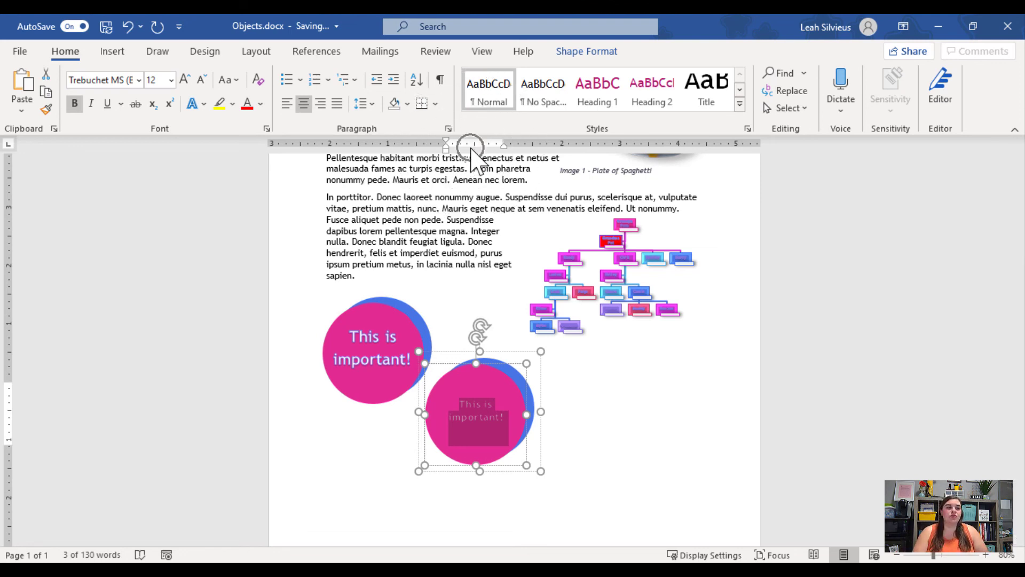
{"action": "left_click", "coordinate": [659, 416]}
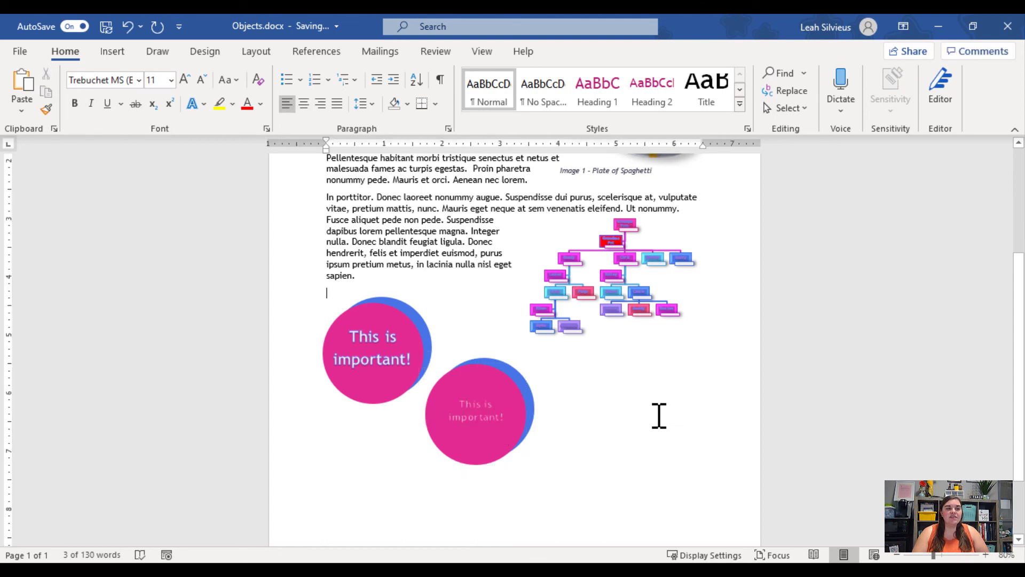